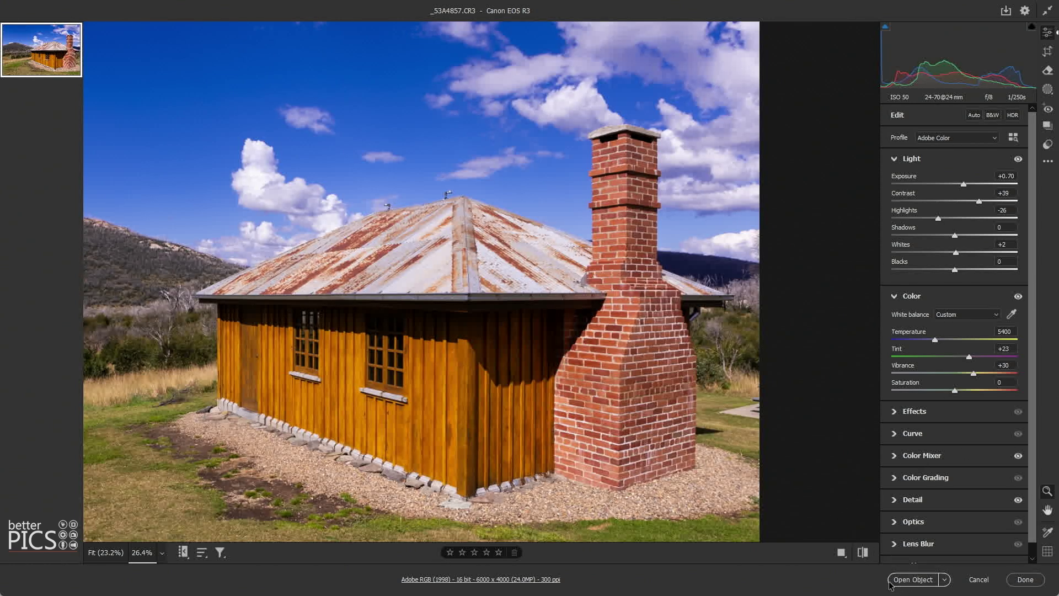
# Step: Show the Open, Open as Object and Open as Copy choices for _53A4857.CR3 in Camera Raw
pyautogui.click(946, 581)
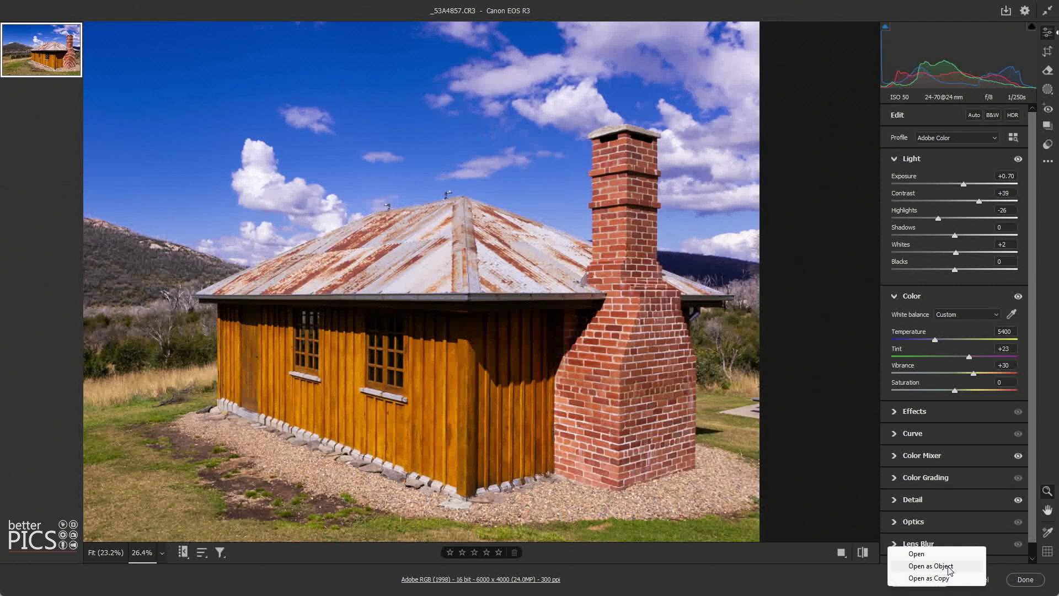
# Step: Open the hut photo as the smart-object document _53A4857-1, then bring up the blank Untitled-1 canvas
pyautogui.click(931, 566)
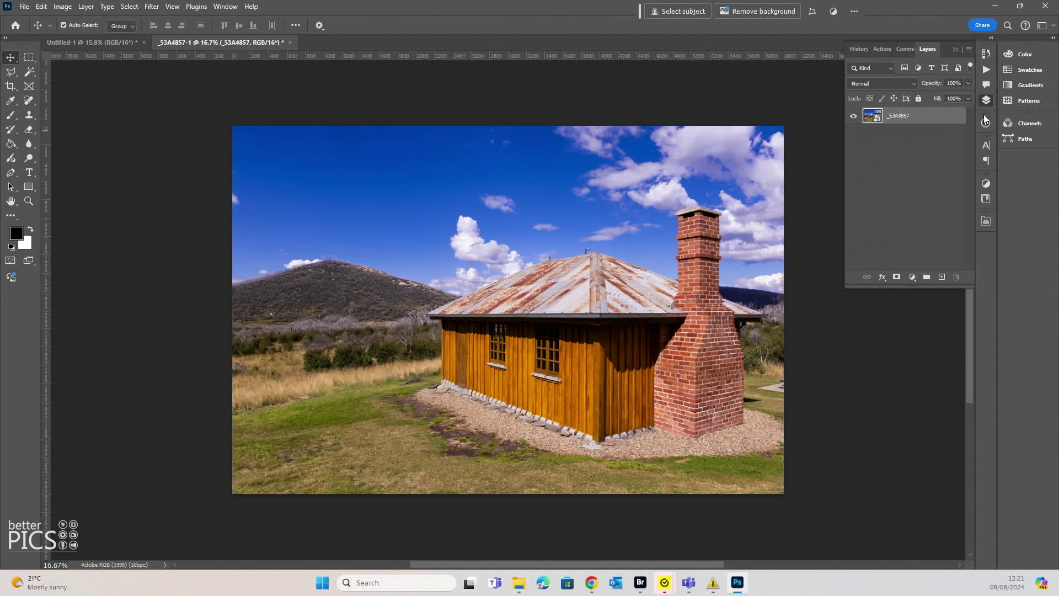
pyautogui.click(226, 6)
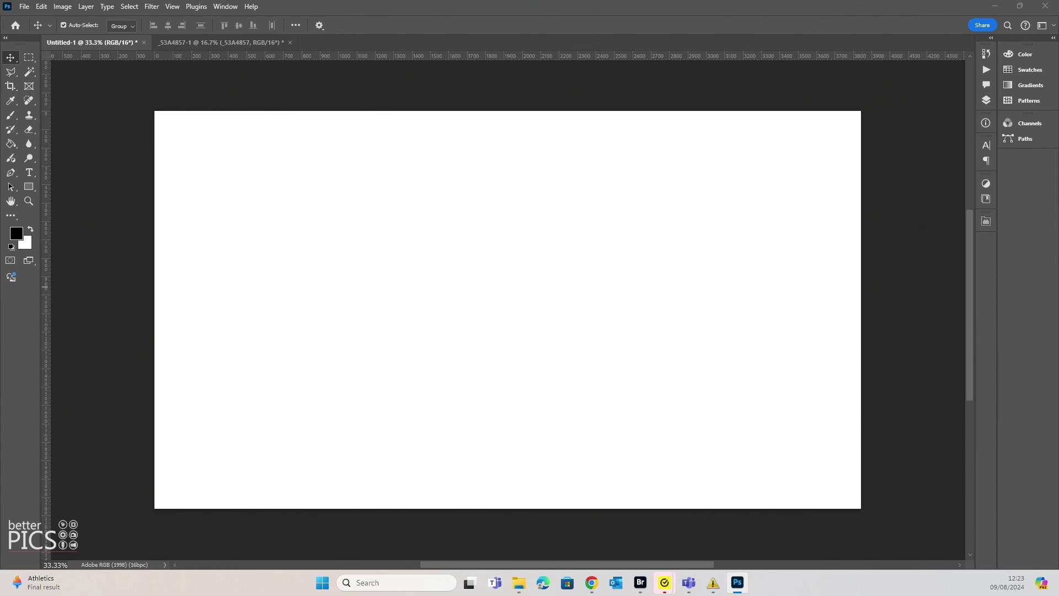
# Step: Place the hut photo on Untitled-1 as the _53A4857 layer at 54%, leaving white side margins
pyautogui.moveTo(0, 144); pyautogui.dragTo(461, 258)
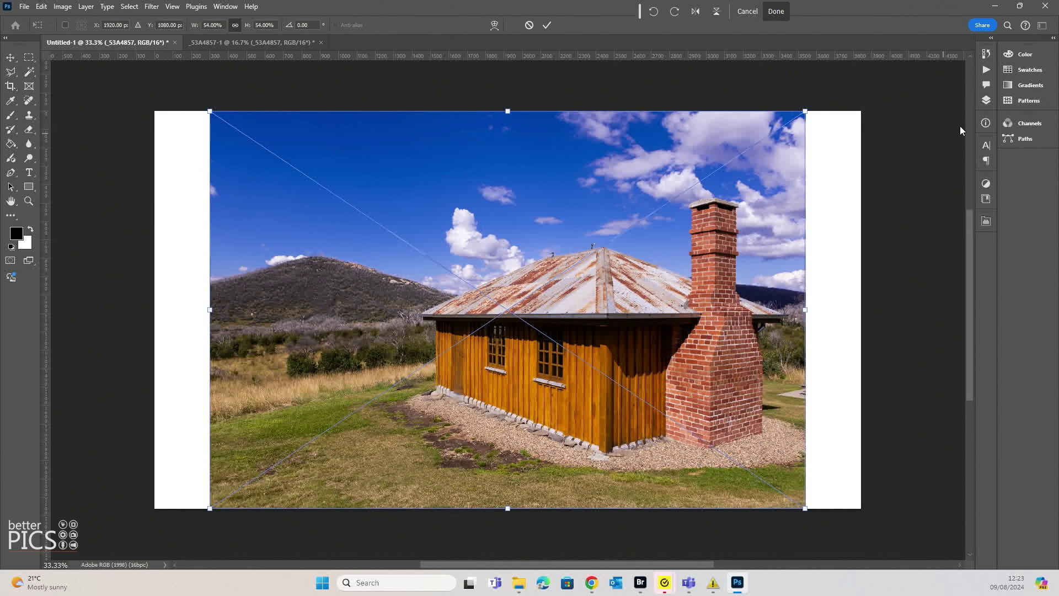
pyautogui.click(986, 101)
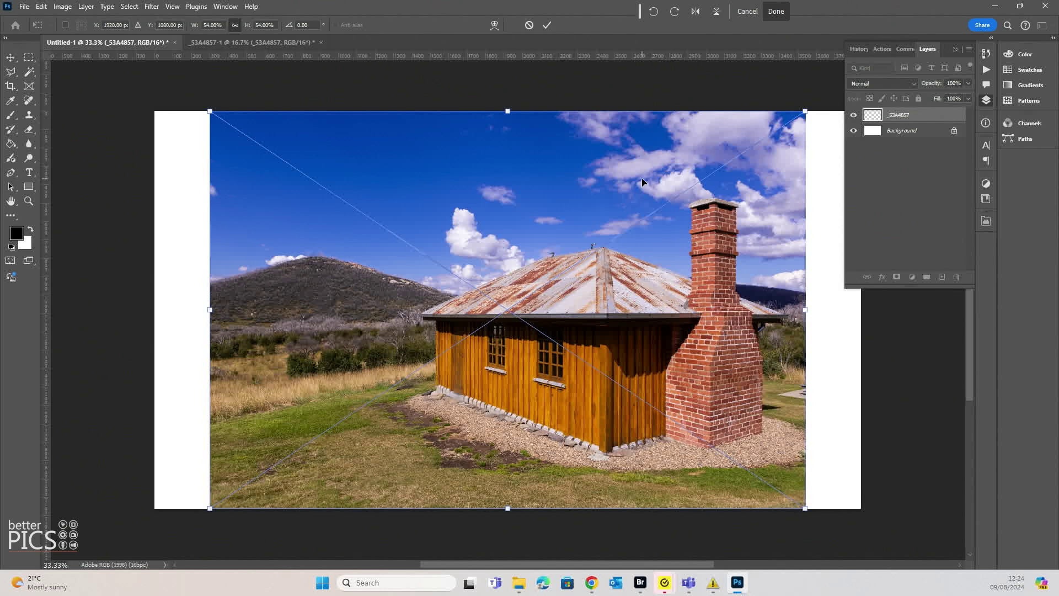
pyautogui.click(774, 11)
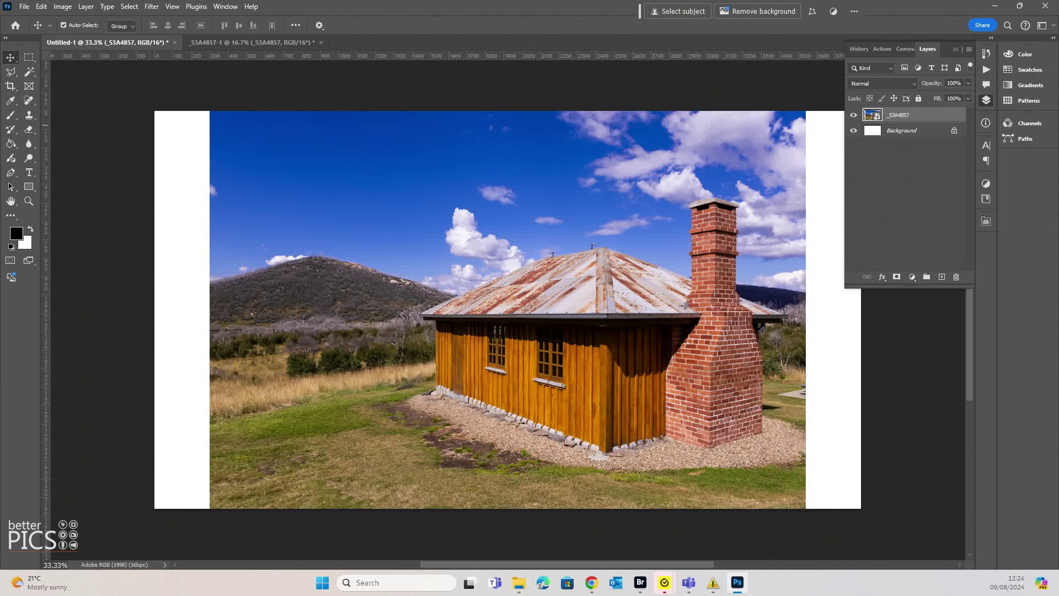
# Step: Open _53A4857.jpg as its own document and drag its Background layer toward Untitled-1
pyautogui.moveTo(89, 163); pyautogui.dragTo(436, 42)
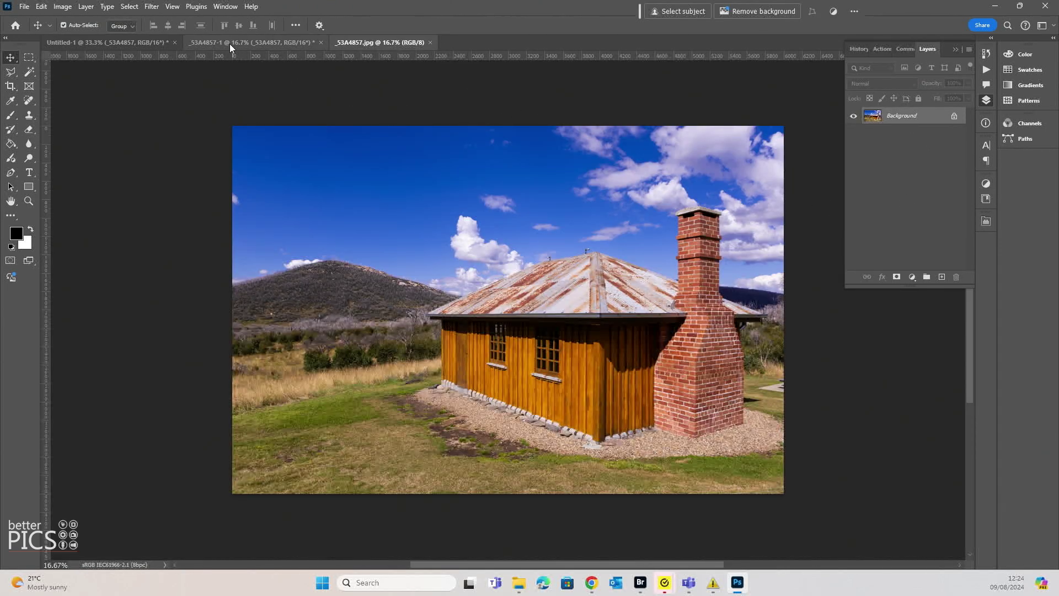
pyautogui.click(430, 41)
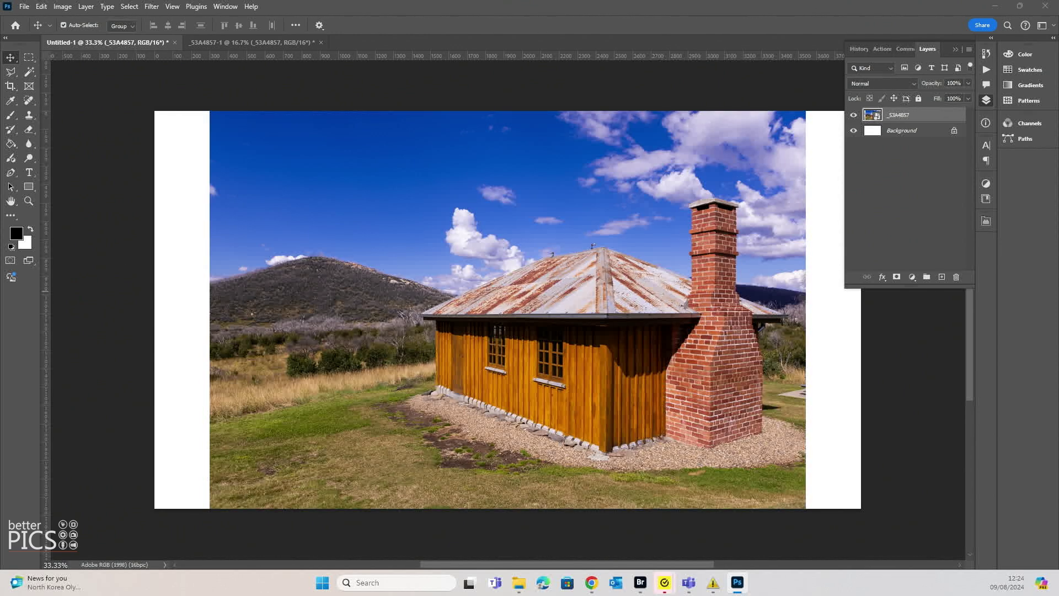
pyautogui.moveTo(0, 253); pyautogui.dragTo(0, 243)
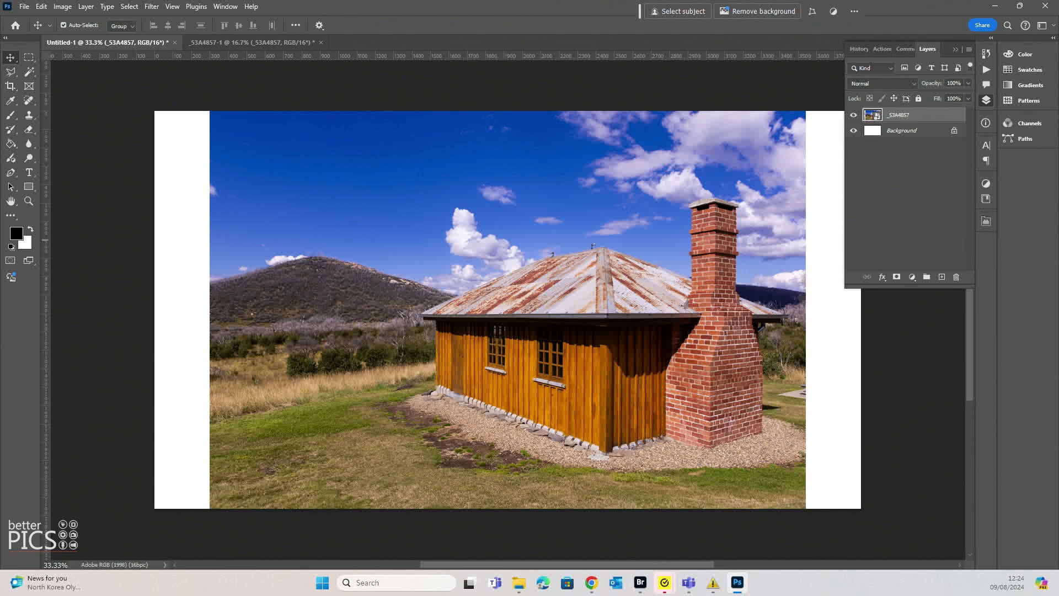
pyautogui.keyDown('ctrl'); pyautogui.click(875, 118); pyautogui.keyUp('ctrl')
pyautogui.moveTo(165, 204); pyautogui.dragTo(388, 50)
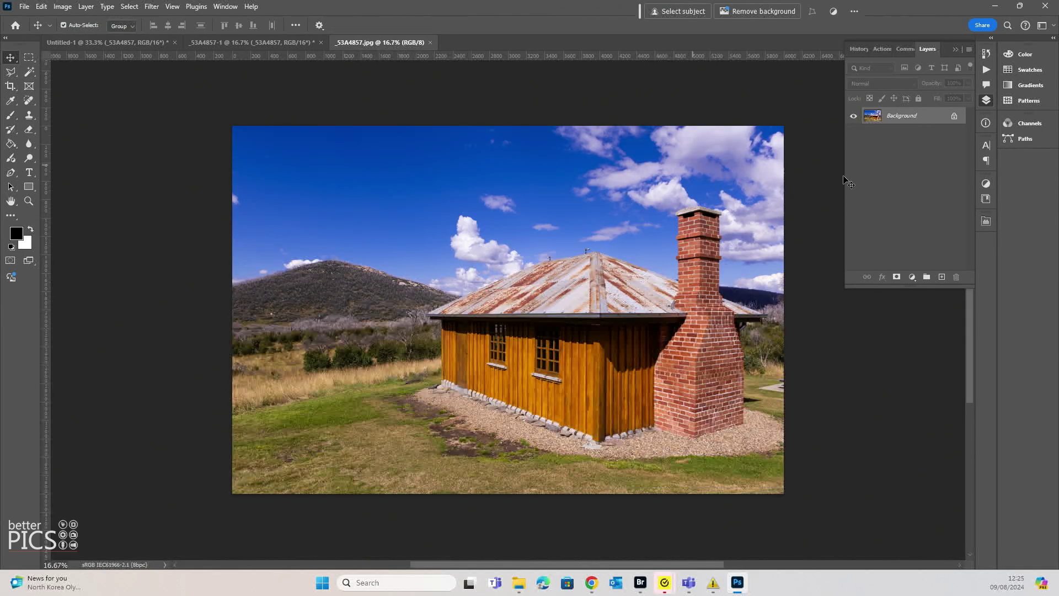
pyautogui.moveTo(870, 112); pyautogui.dragTo(598, 291)
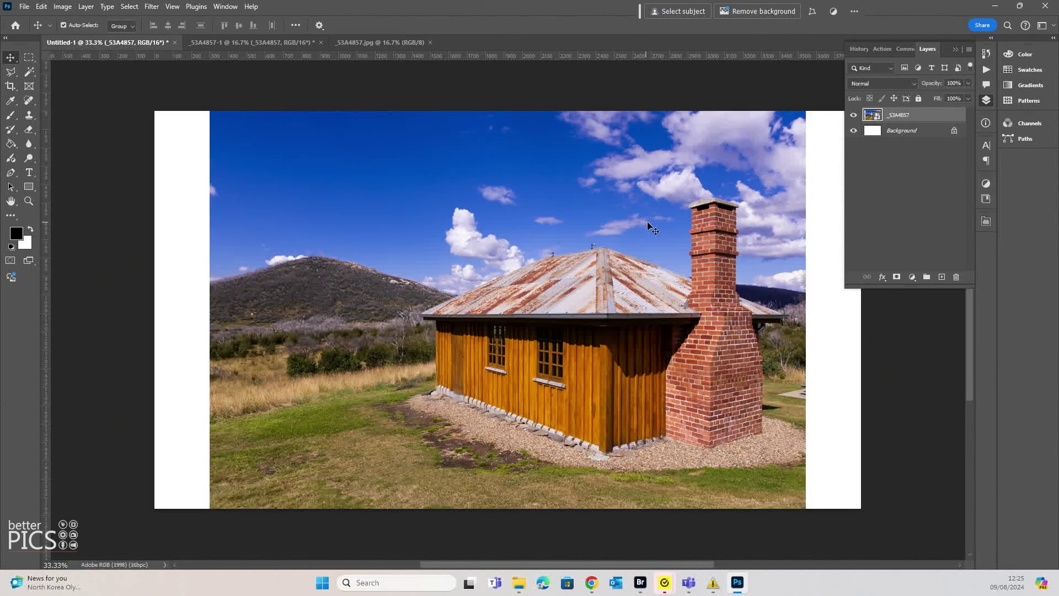
# Step: Delete the placed _53A4857 layer and float the _53A4857.jpg document in its own window
pyautogui.moveTo(920, 115); pyautogui.dragTo(963, 277)
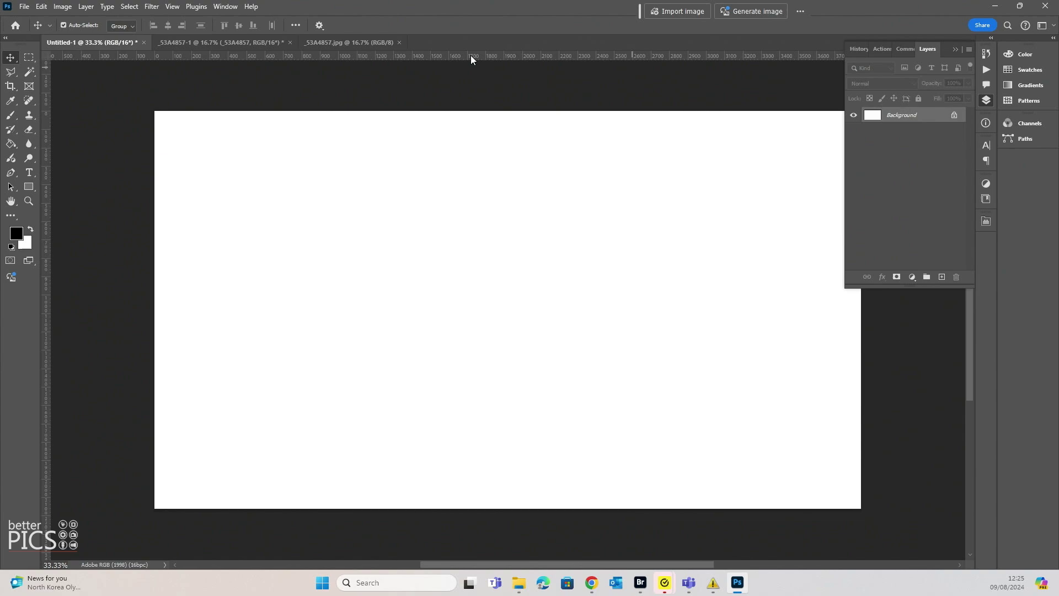
pyautogui.click(340, 44)
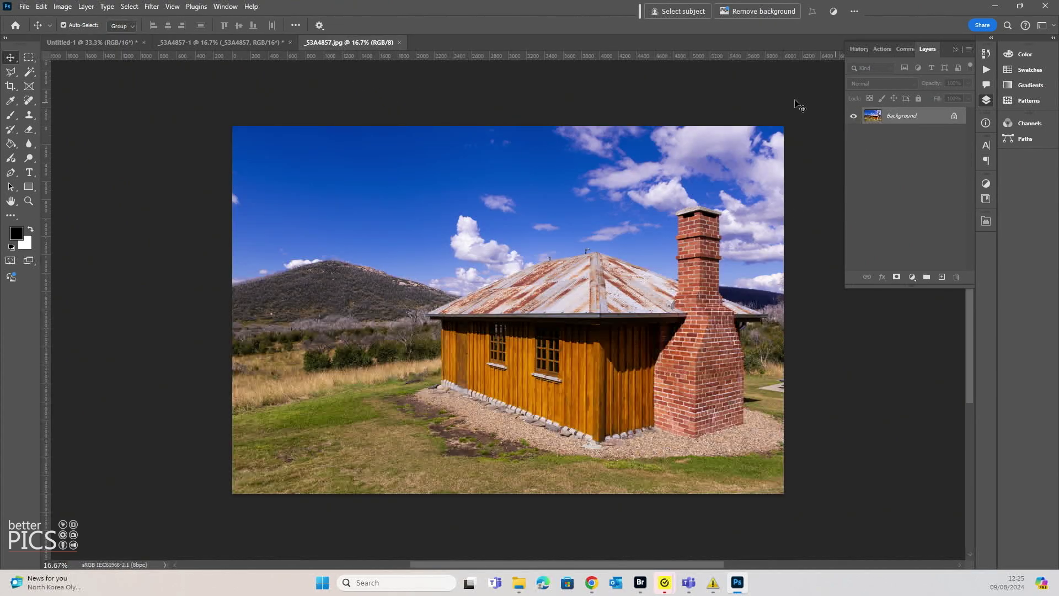
pyautogui.moveTo(352, 42); pyautogui.dragTo(700, 84)
# Step: Drop the JPEG onto Untitled-1 as Layer 1, accepting the Adobe RGB conversion, and re-dock its window
pyautogui.moveTo(700, 149); pyautogui.dragTo(631, 160)
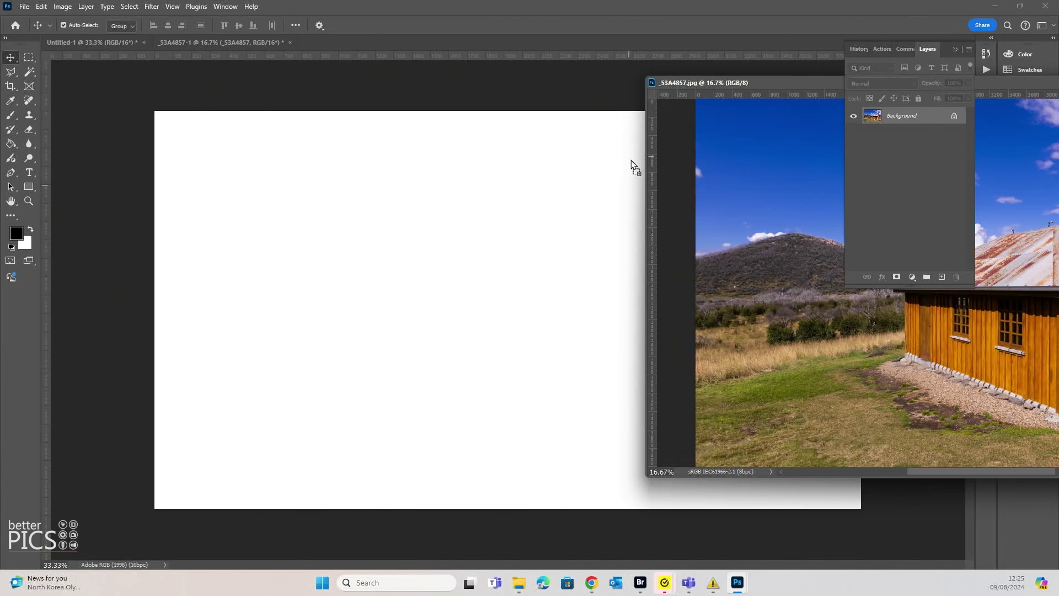
pyautogui.moveTo(525, 170); pyautogui.dragTo(526, 171)
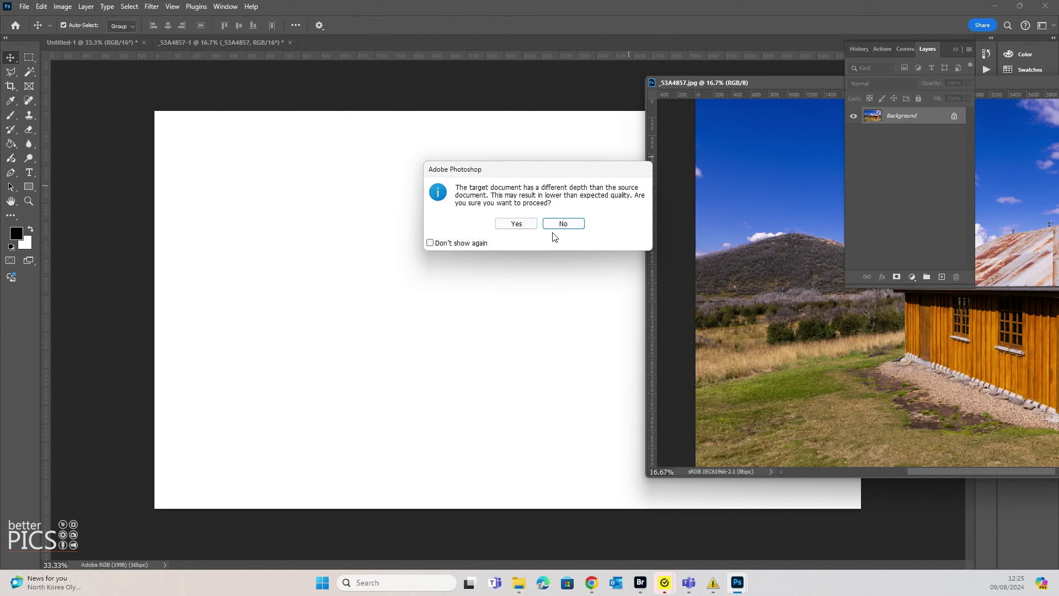
pyautogui.click(521, 225)
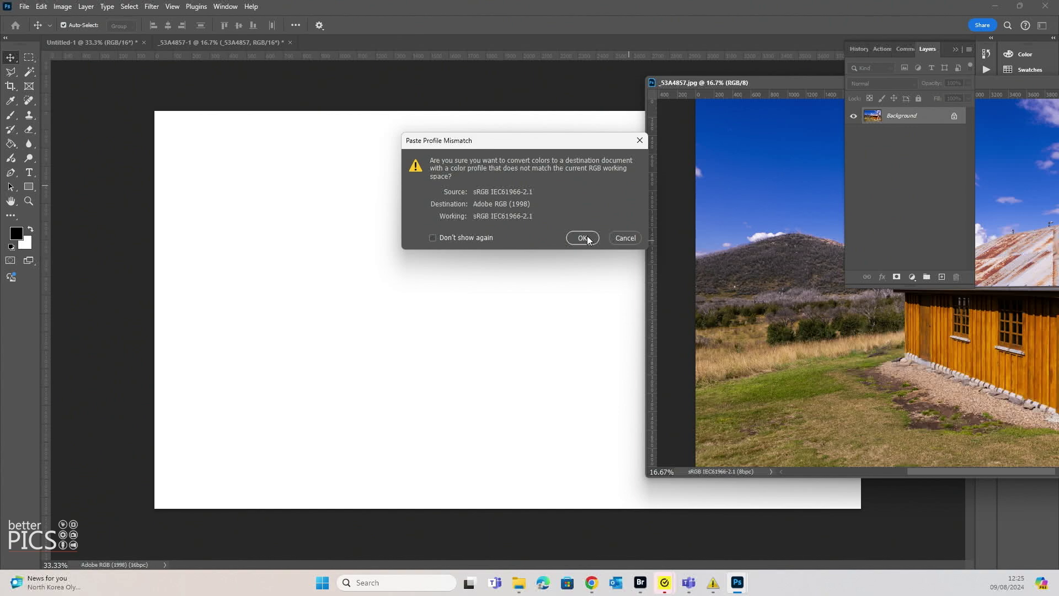
pyautogui.click(582, 238)
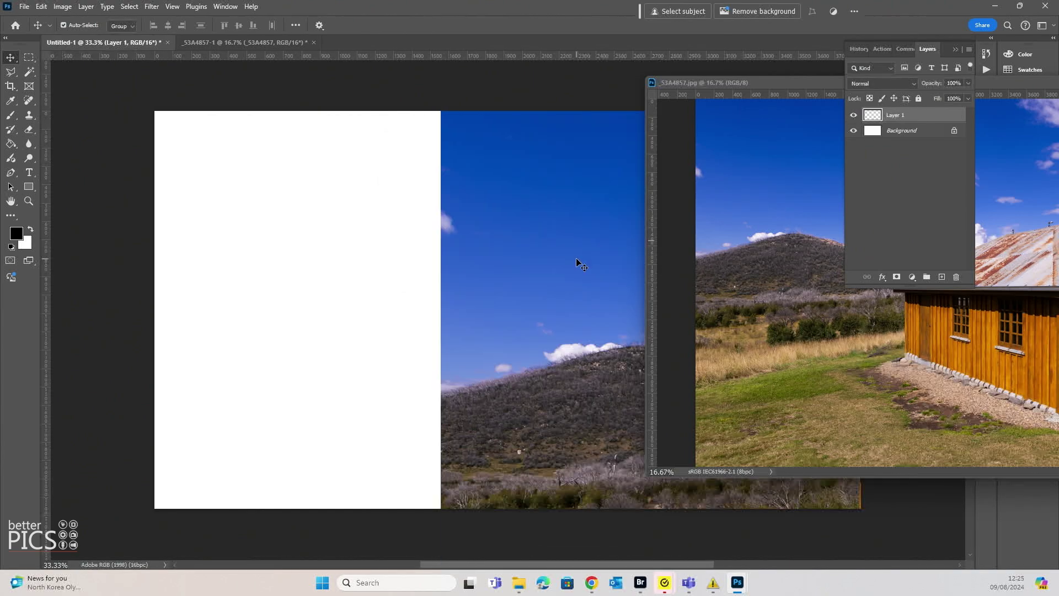
pyautogui.moveTo(807, 87); pyautogui.dragTo(573, 38)
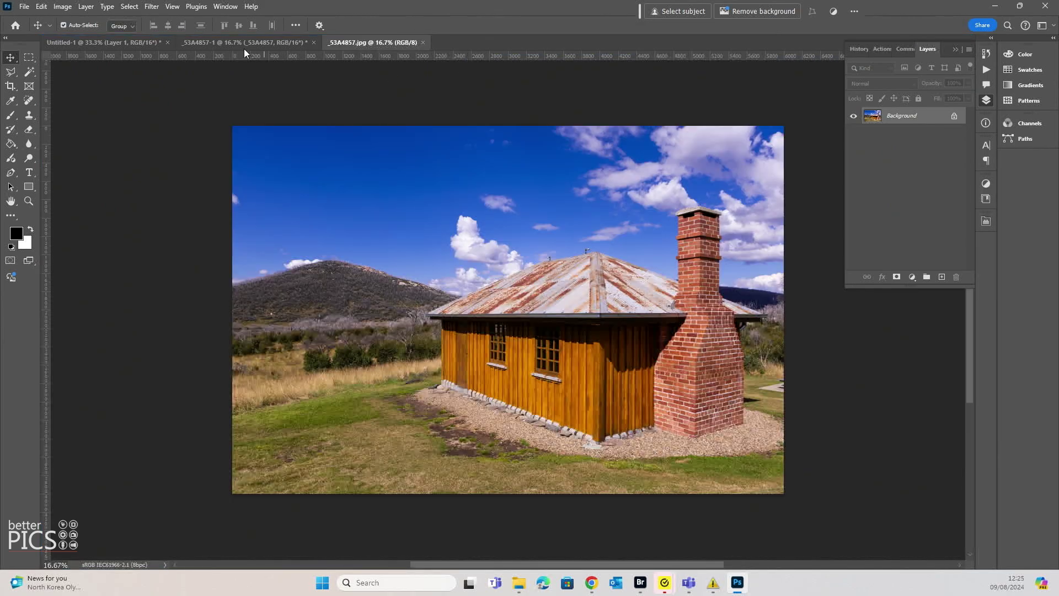
# Step: Return to Untitled-1 and move Layer 1 left and slightly down to cover the canvas
pyautogui.click(135, 39)
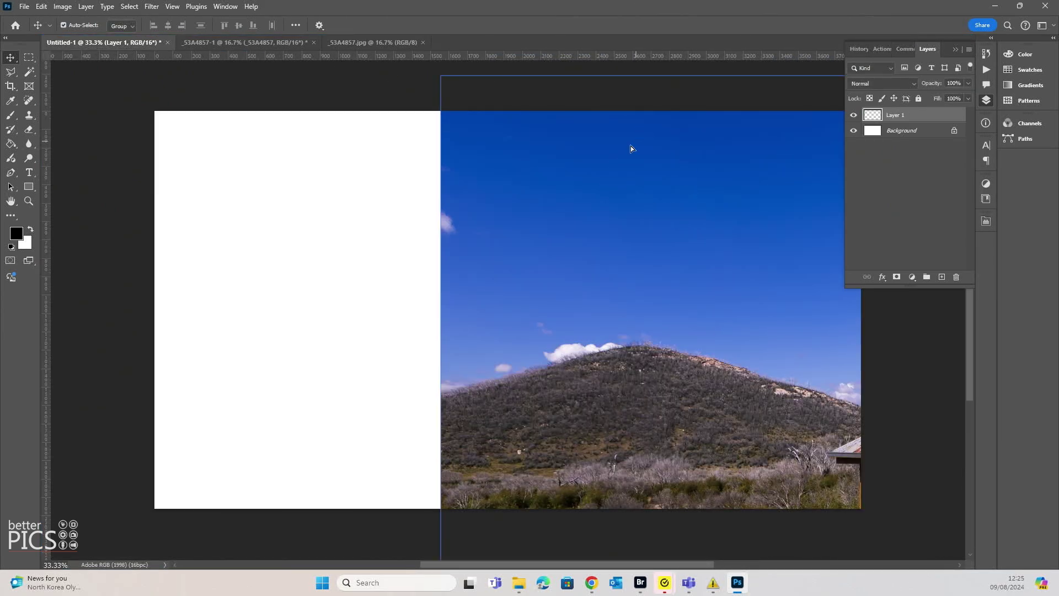
pyautogui.moveTo(631, 149); pyautogui.dragTo(406, 201)
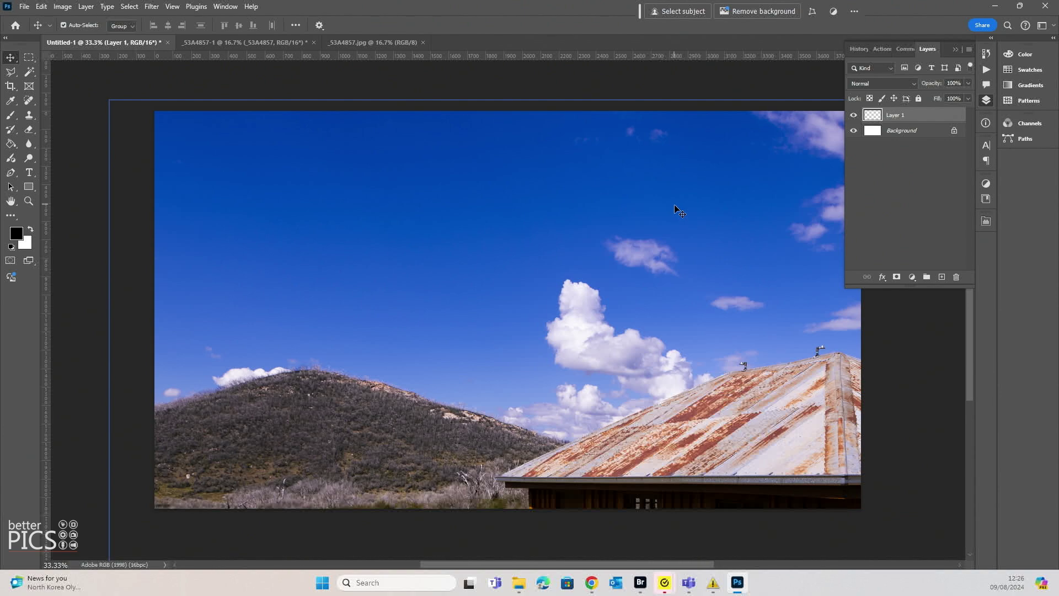
pyautogui.moveTo(669, 202); pyautogui.dragTo(603, 217)
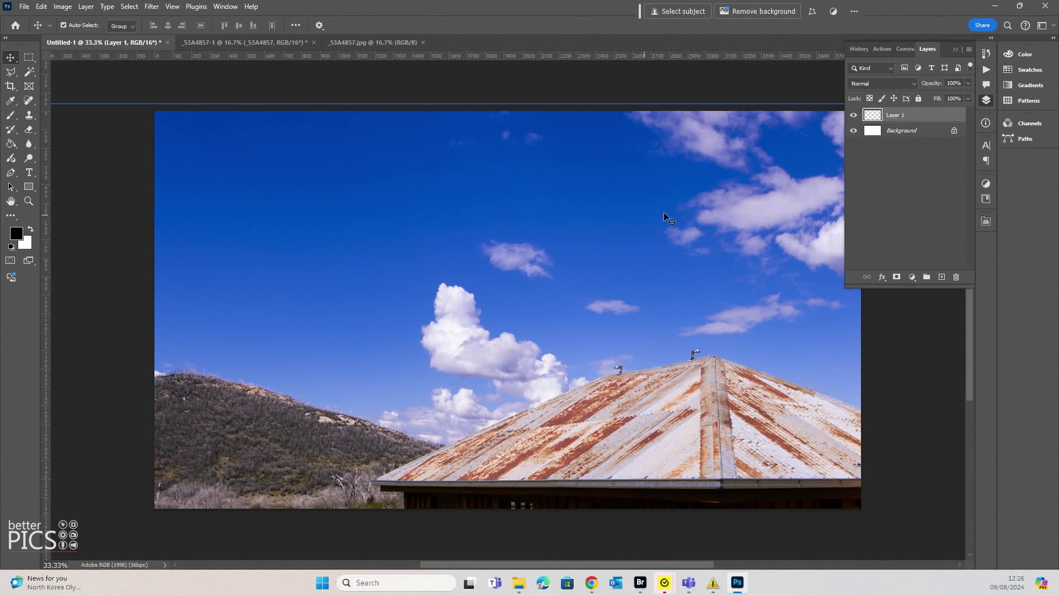
# Step: Convert Layer 1 to a smart object and shift it so the roof sits at the right
pyautogui.rightClick(906, 116)
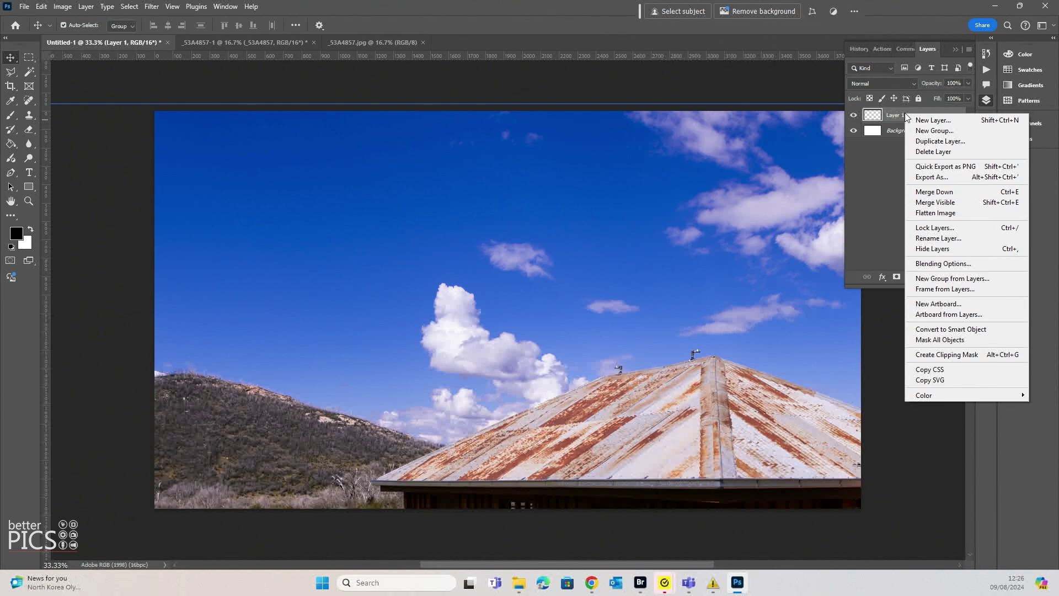
pyautogui.click(988, 331)
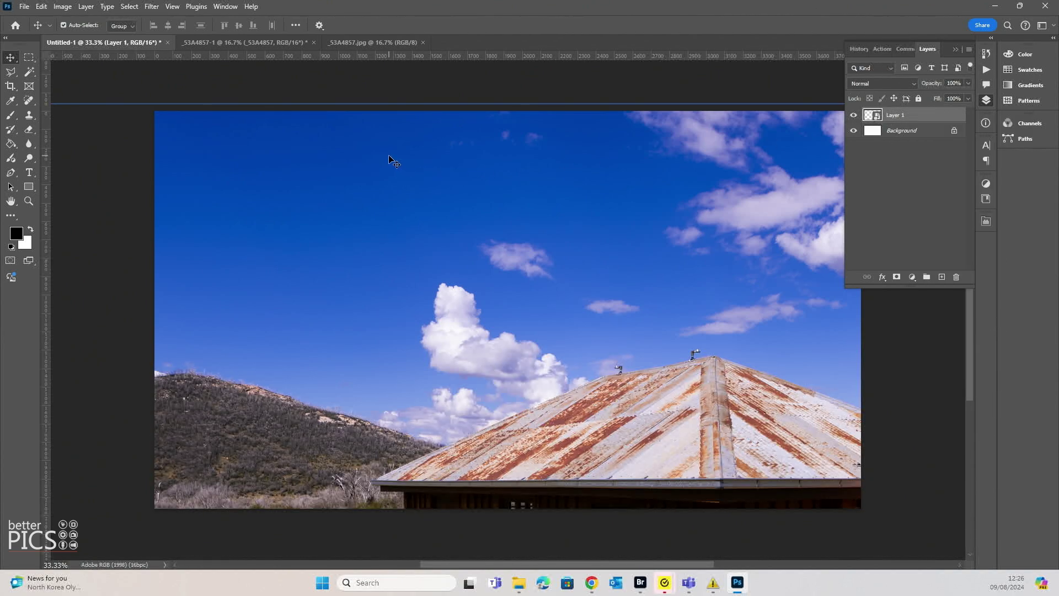
pyautogui.moveTo(304, 140); pyautogui.dragTo(447, 148)
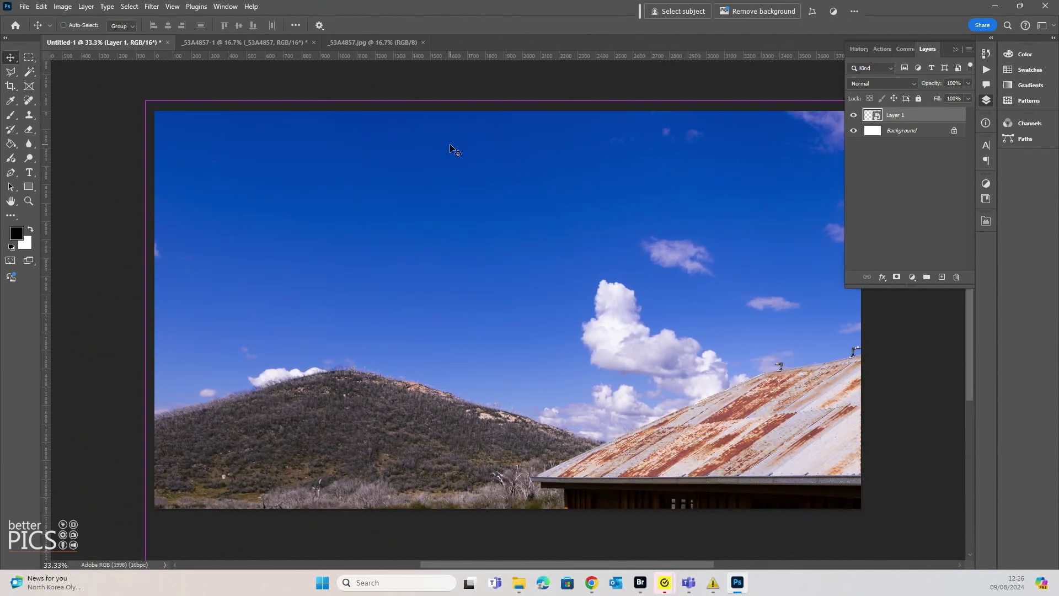
# Step: Free-transform Layer 1 down to about 47% and commit the scaling
pyautogui.hotkey('ctrl', 't')
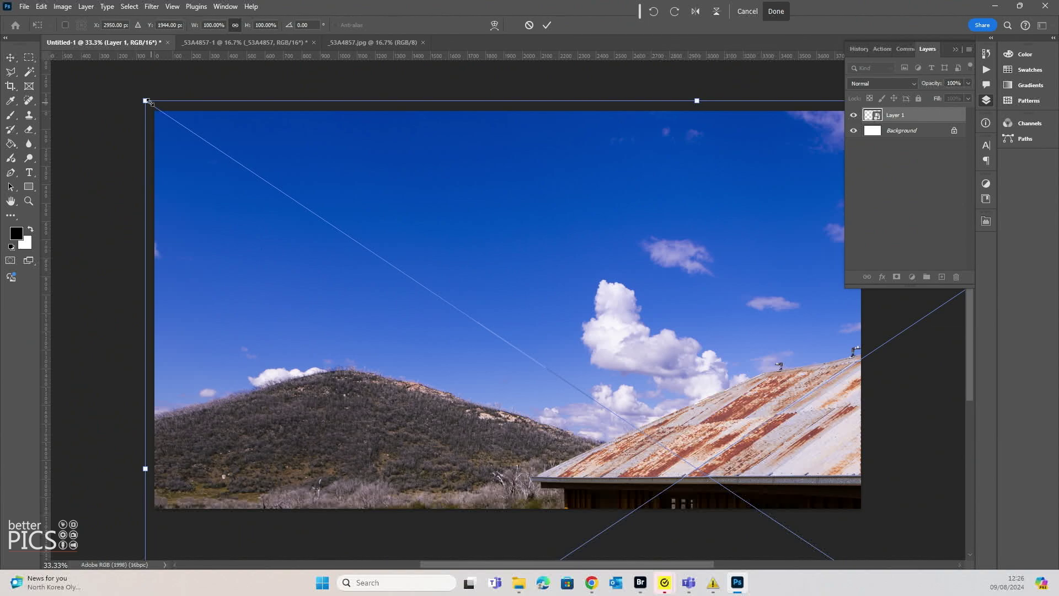
pyautogui.moveTo(146, 100); pyautogui.dragTo(549, 370)
pyautogui.moveTo(640, 396); pyautogui.dragTo(309, 141)
pyautogui.moveTo(219, 118); pyautogui.dragTo(402, 241)
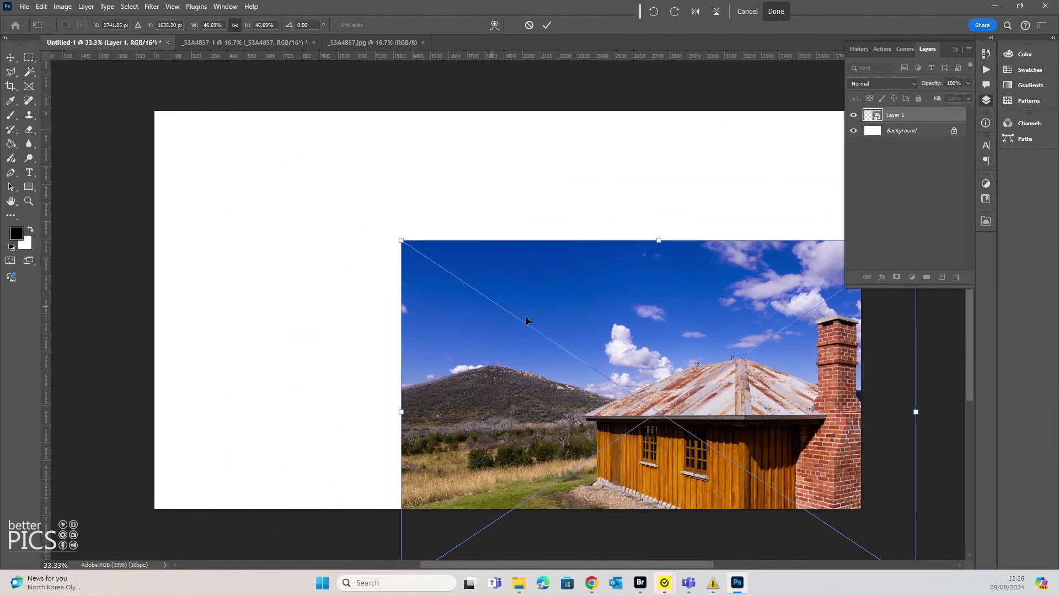
pyautogui.moveTo(518, 319); pyautogui.dragTo(412, 207)
pyautogui.click(547, 24)
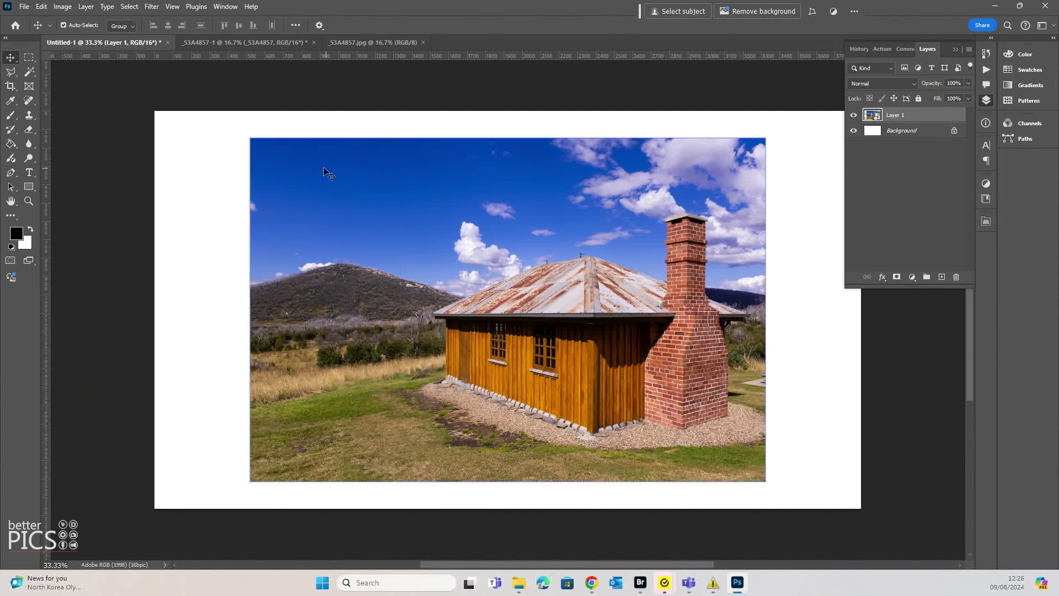
# Step: Rescale the photo to about 49% and centre it inside the white border
pyautogui.hotkey('ctrl', 't')
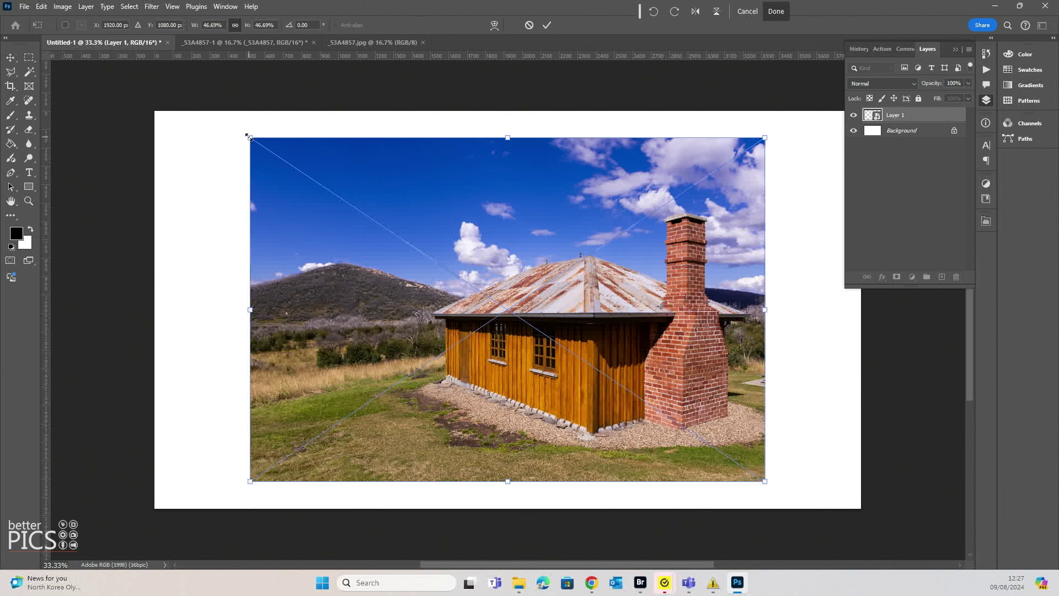
pyautogui.moveTo(250, 138); pyautogui.dragTo(673, 359)
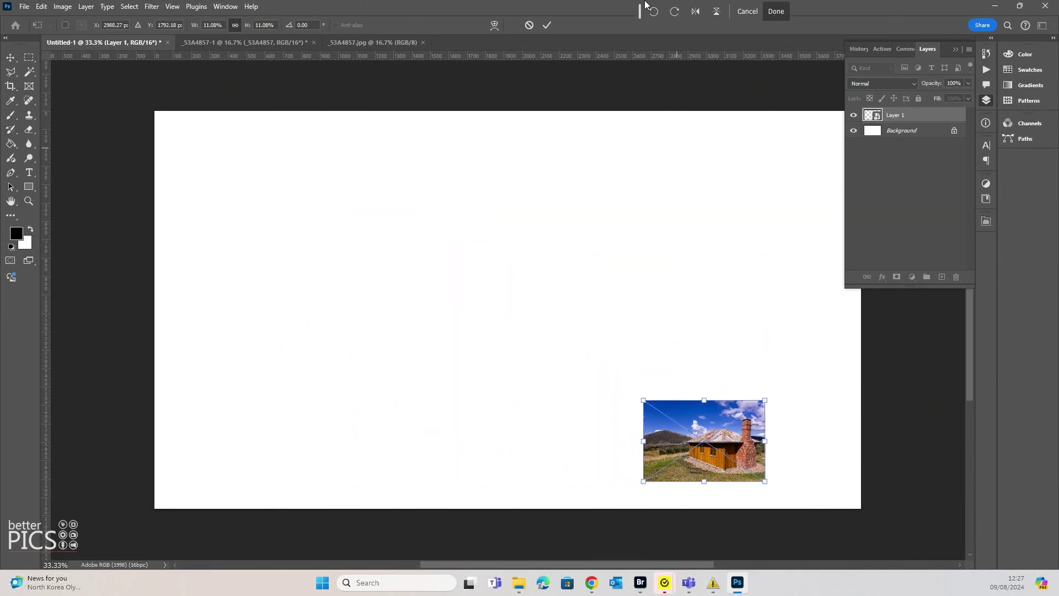
pyautogui.click(547, 25)
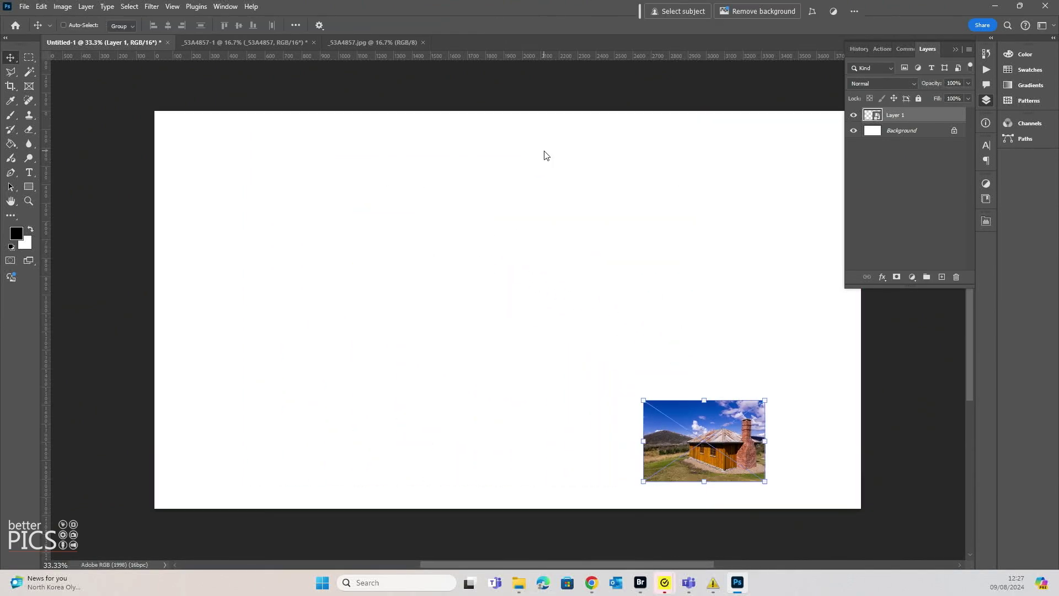
pyautogui.hotkey('ctrl', 't')
pyautogui.moveTo(644, 400); pyautogui.dragTo(194, 175)
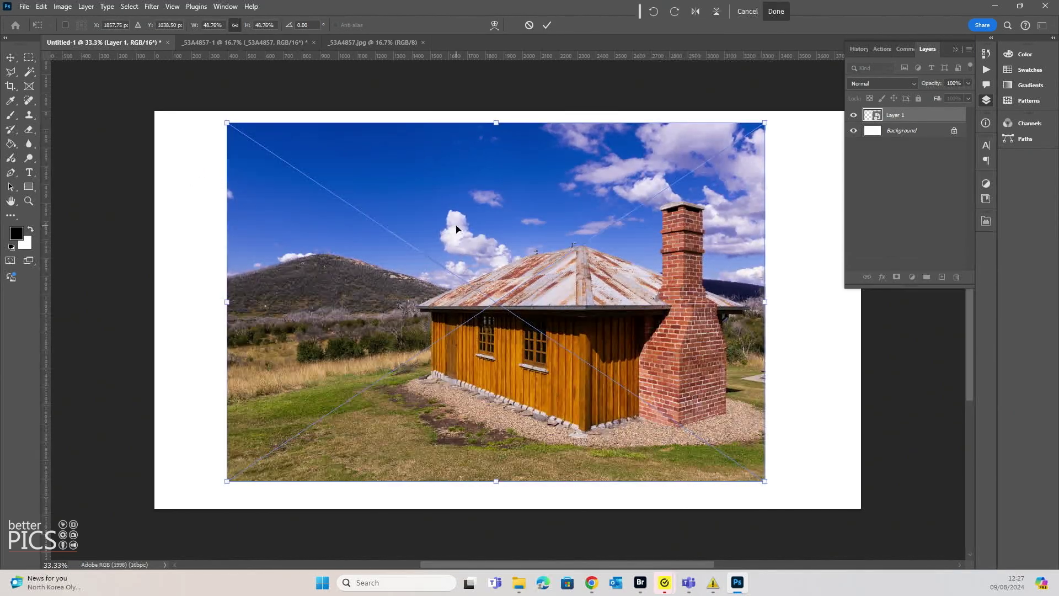
pyautogui.click(547, 25)
pyautogui.click(552, 177)
pyautogui.moveTo(553, 177); pyautogui.dragTo(564, 177)
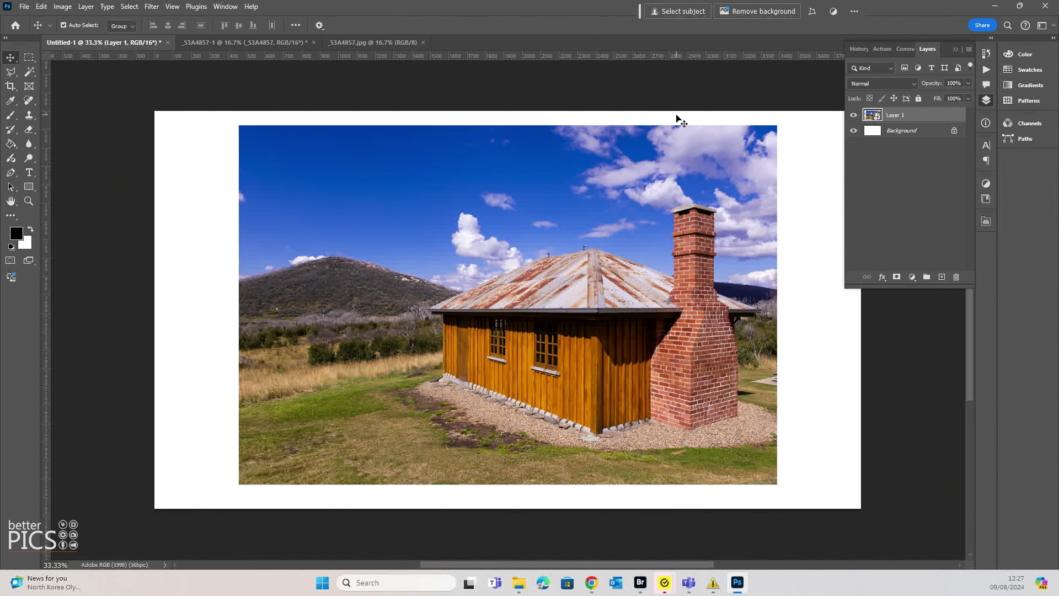